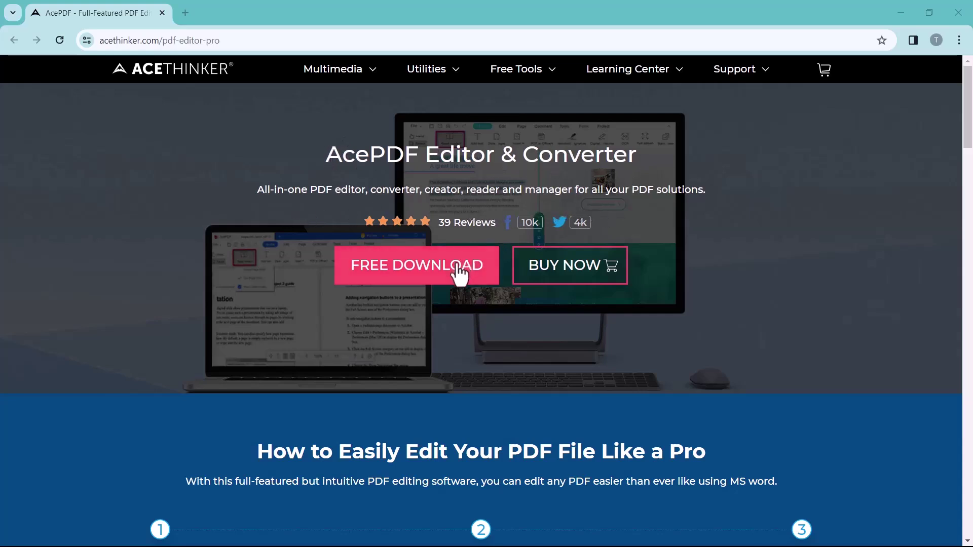
scroll(465, 321, down, 3)
scroll(466, 321, down, 2)
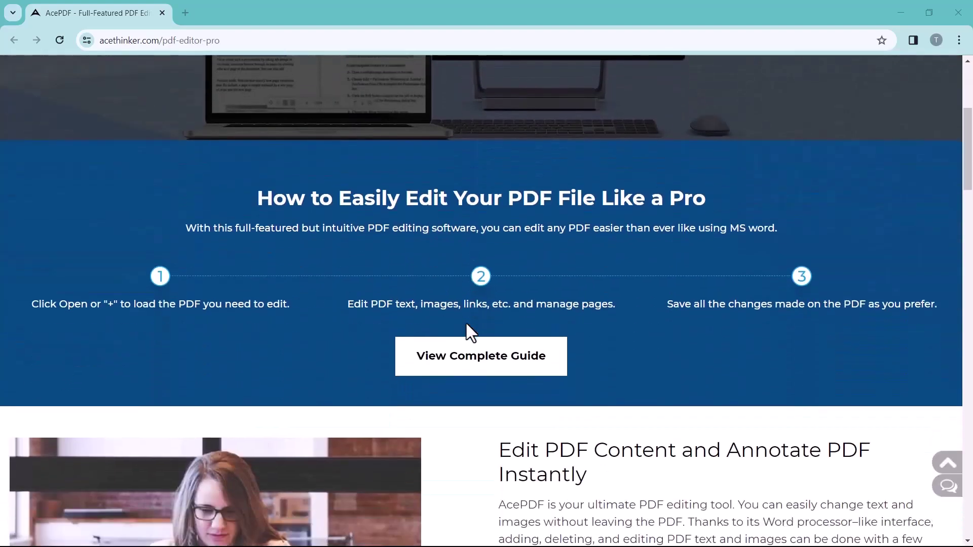
scroll(466, 323, down, 1)
scroll(466, 322, down, 2)
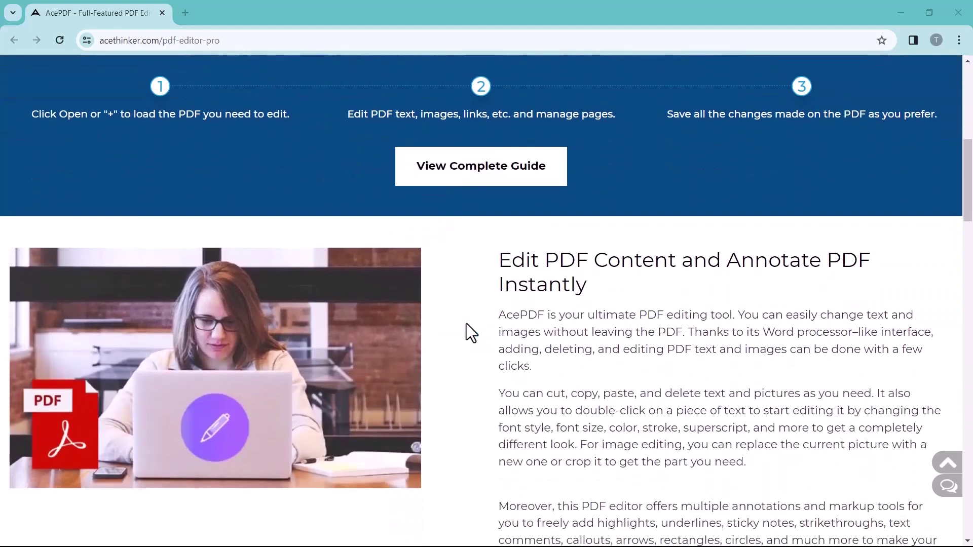
scroll(465, 323, down, 1)
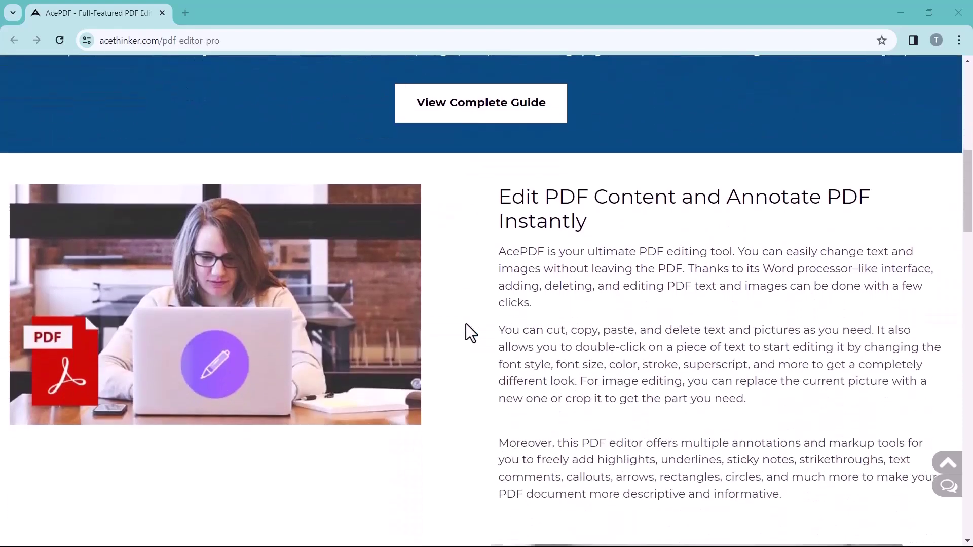
scroll(466, 324, down, 1)
scroll(467, 324, down, 2)
scroll(466, 323, down, 2)
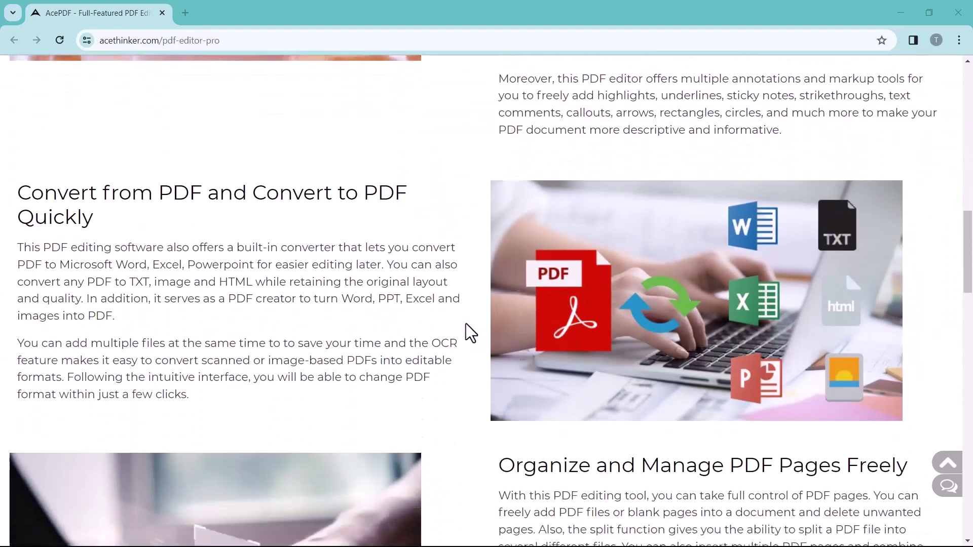
scroll(466, 324, down, 1)
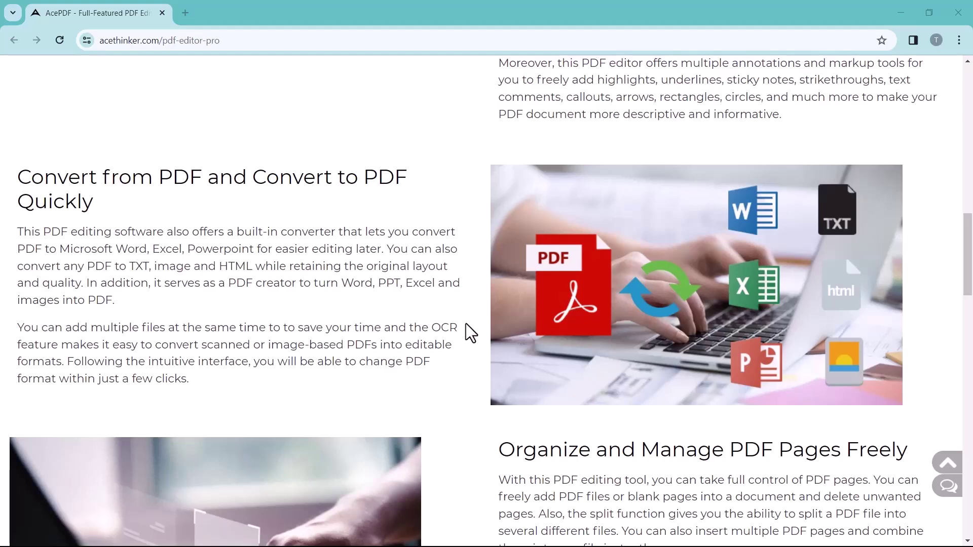
scroll(466, 324, down, 2)
scroll(466, 323, down, 2)
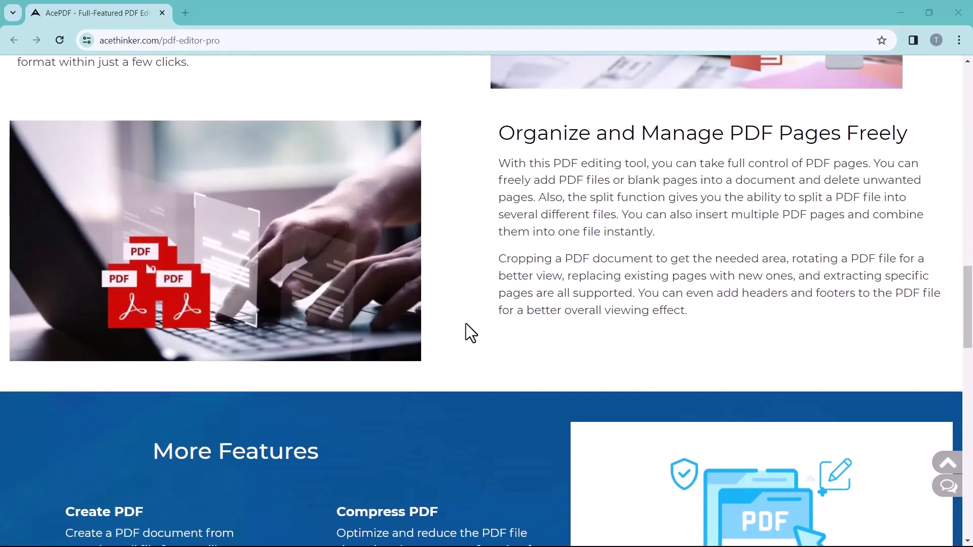
Step: Jump back to the top of the AcePDF product page in Chrome
key(Home)
Step: Start the AcePDF free download, browse the Tools collection, and return to Home
click(422, 270)
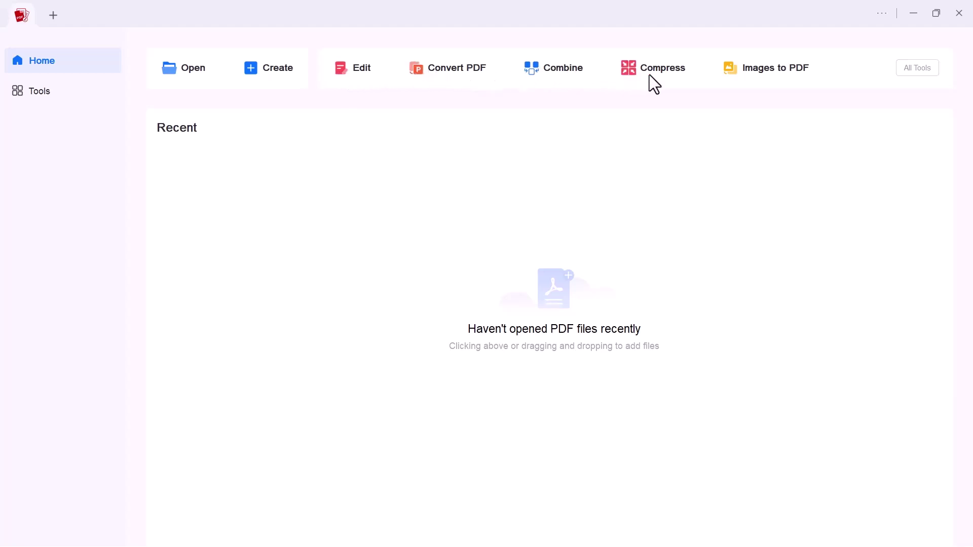
click(39, 91)
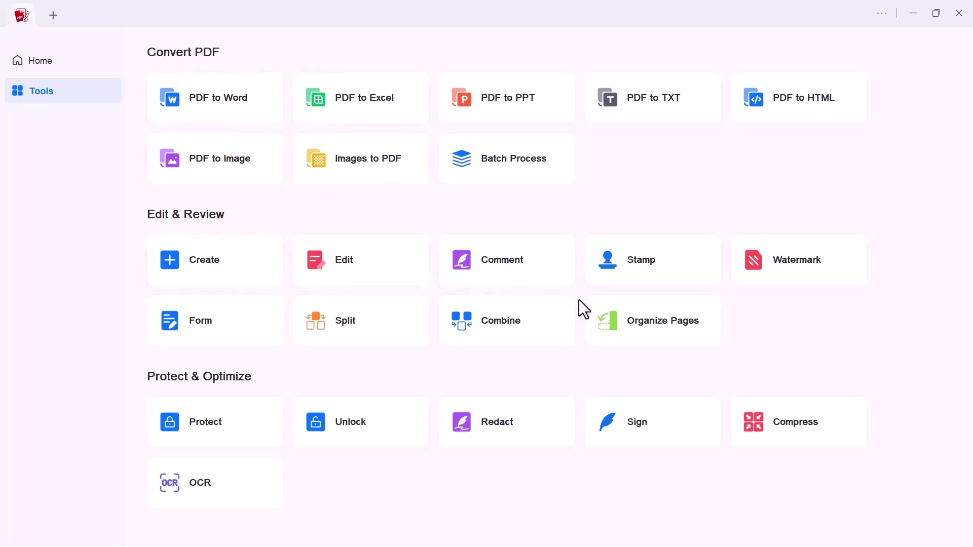
click(42, 60)
Step: Open PDF (1) from the Desktop and check the zoom list, keeping 100%
click(489, 174)
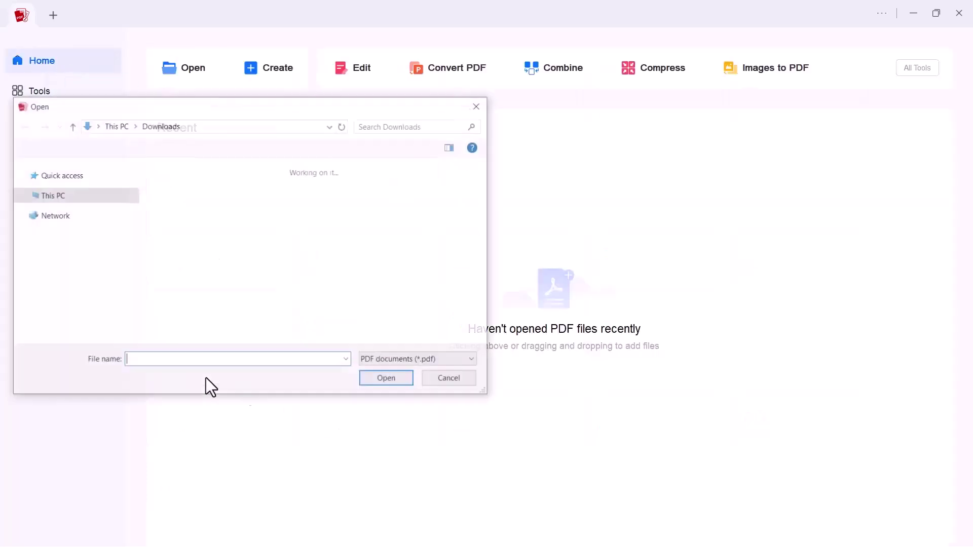
click(98, 304)
scroll(99, 297, down, 2)
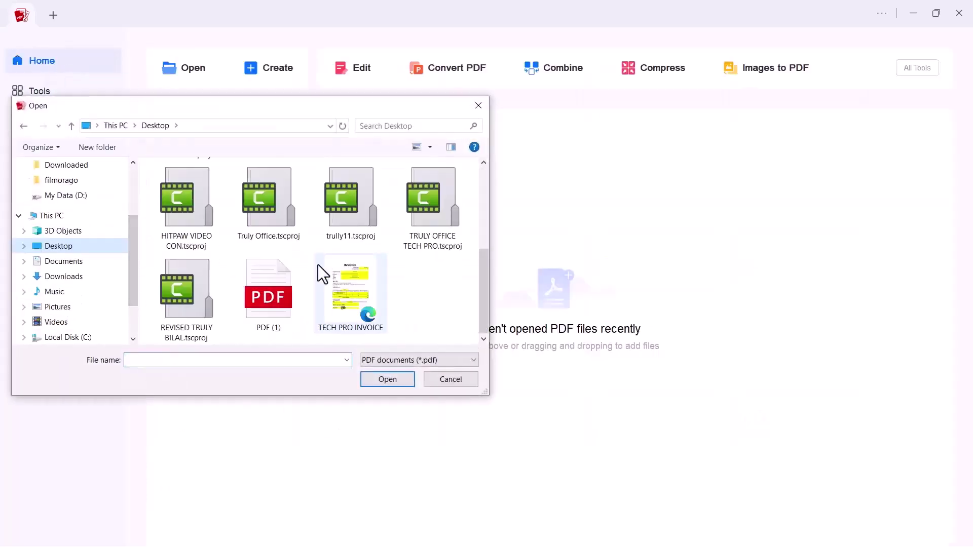
click(268, 293)
click(387, 379)
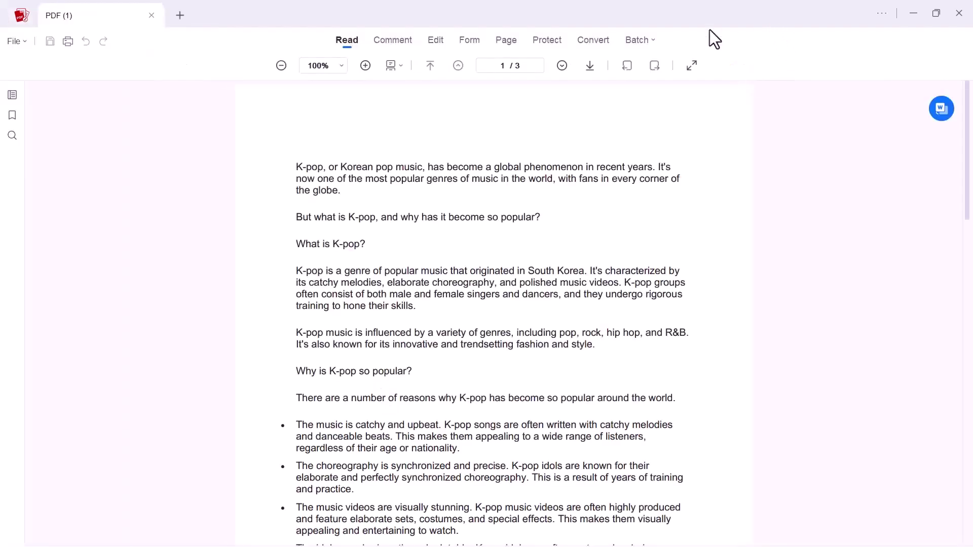
click(339, 65)
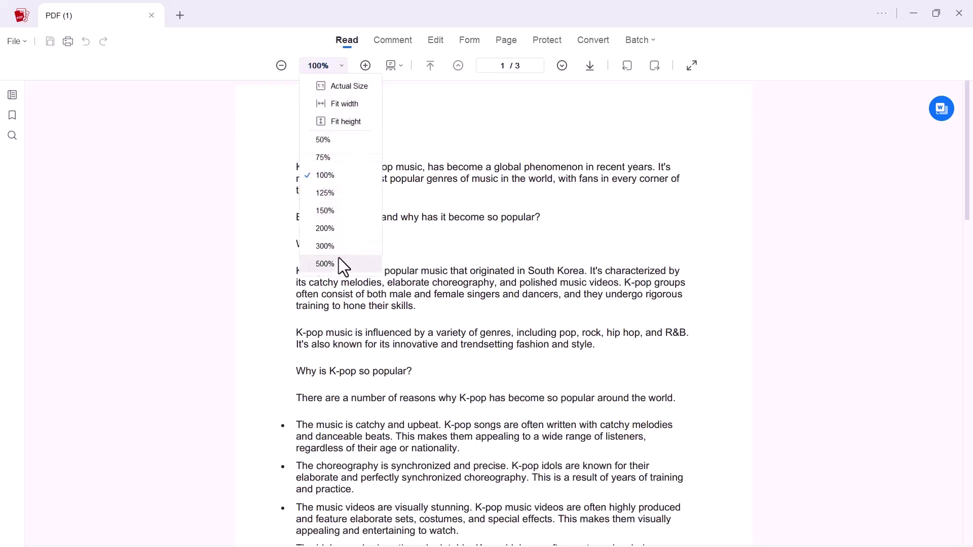
click(422, 137)
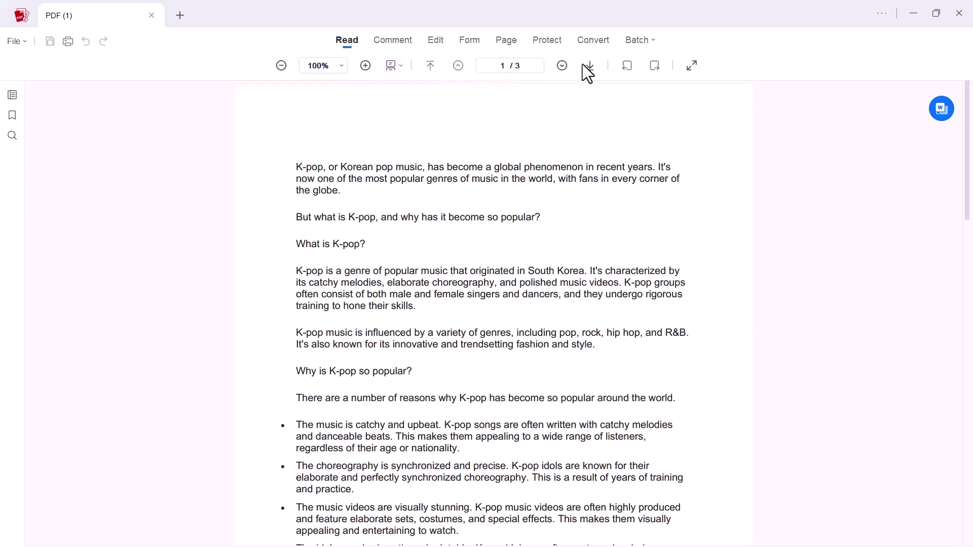
Step: Highlight 'What is K-pop?', strike through 'But what is K-pop', and underline 'Why is K-pop so popular?'
click(404, 39)
click(261, 66)
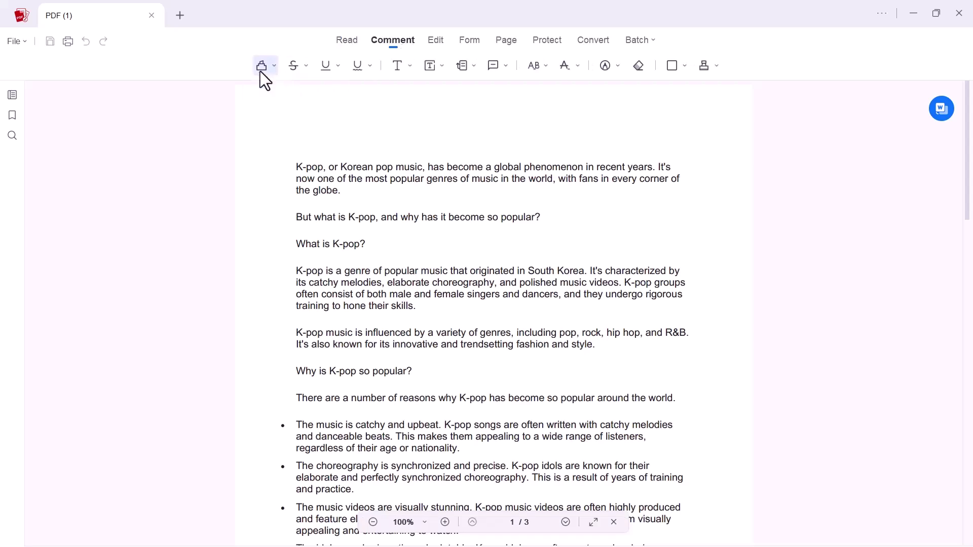
drag(295, 243, 367, 243)
click(294, 65)
drag(296, 218, 543, 218)
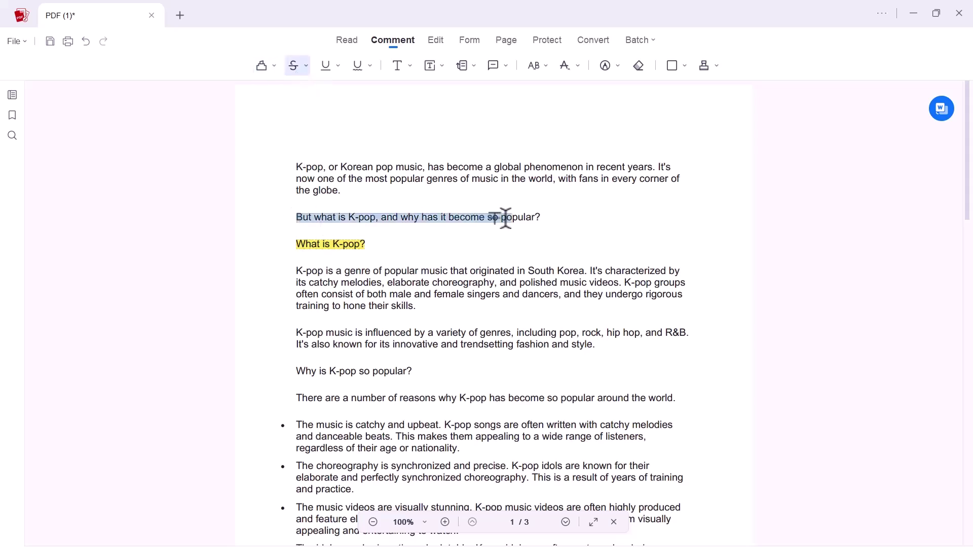
click(326, 66)
drag(296, 372, 413, 371)
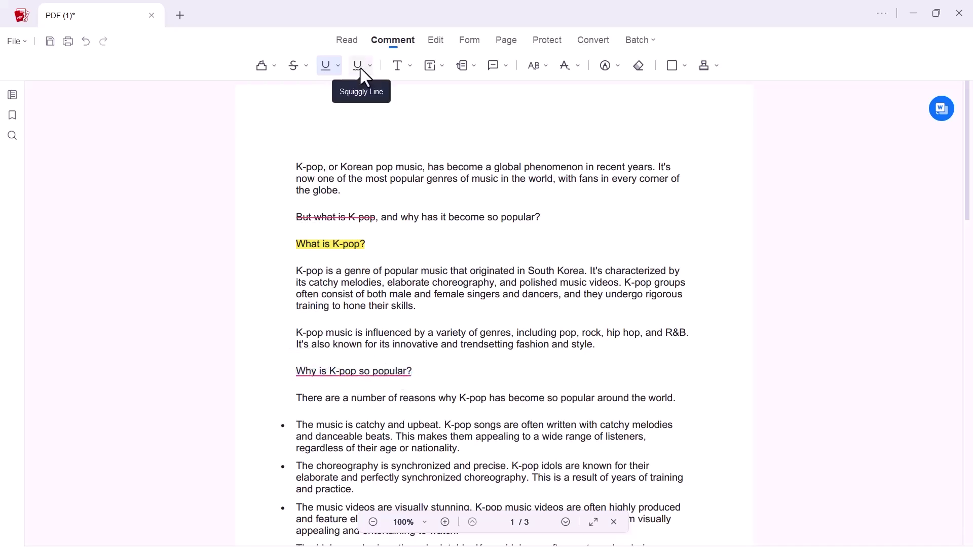
Step: Add the capitalised text 'ACE PDF' above the first paragraph
click(395, 67)
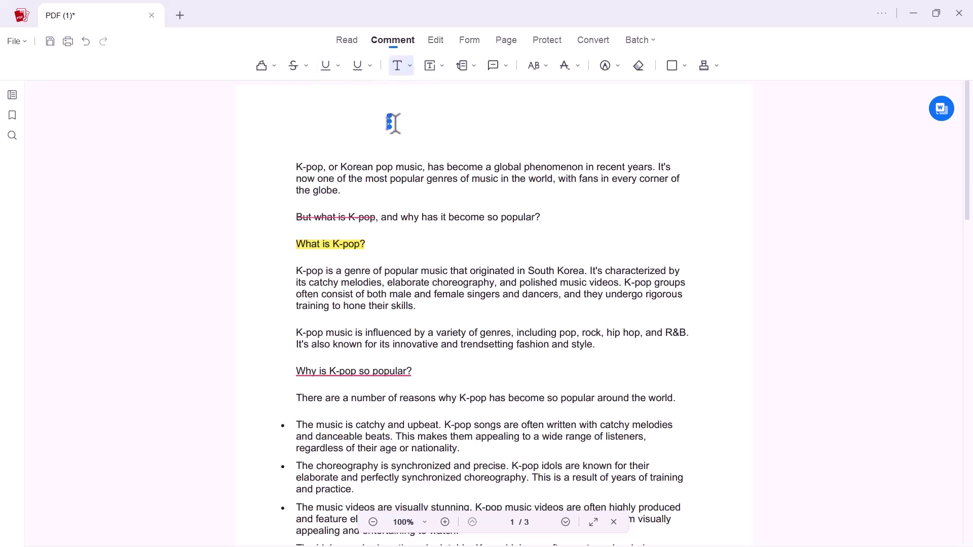
click(396, 122)
key(Caps_Lock)
text(CE PDF)
click(456, 137)
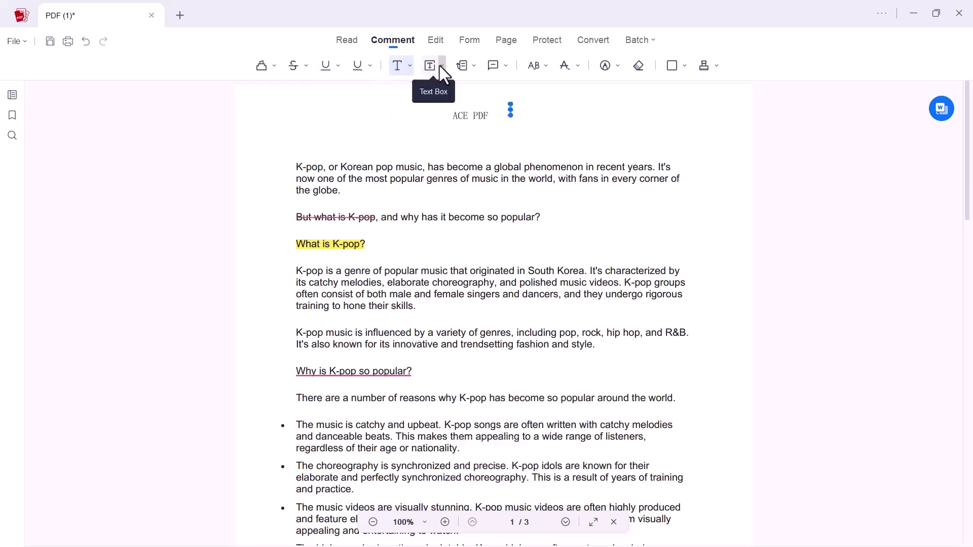
Step: Draw a text box at the page's top right containing '19-FEB-2024'
click(432, 67)
drag(572, 114, 662, 133)
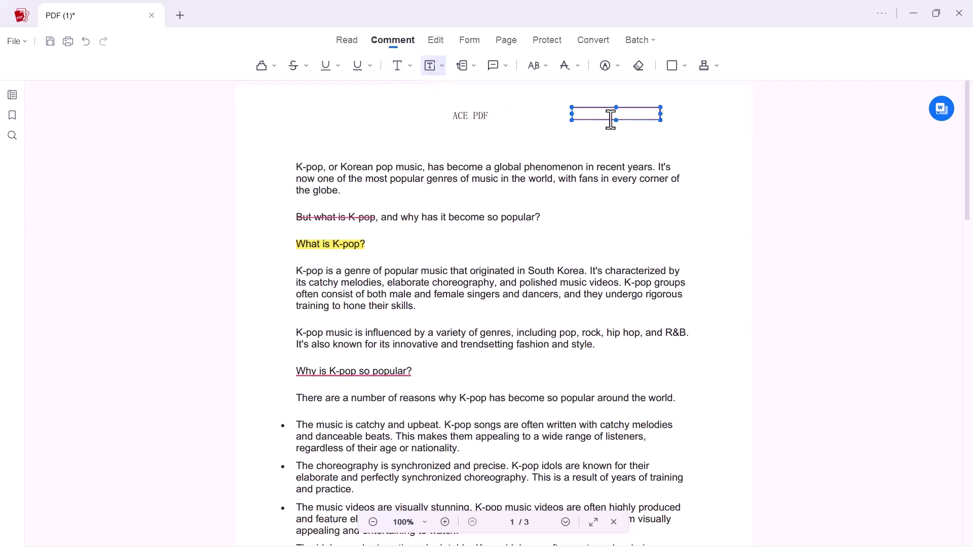
text(19)
text(-FEB-2024)
click(472, 66)
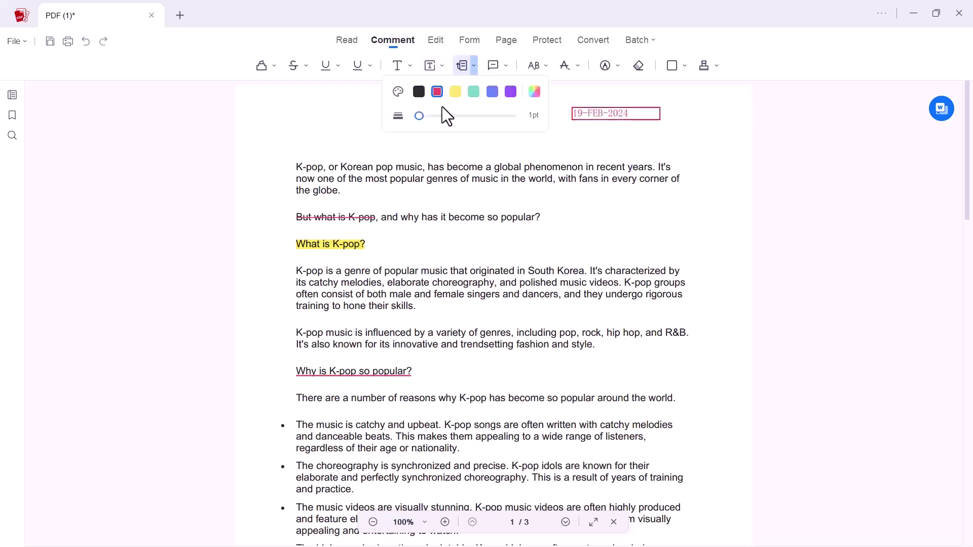
Step: Draw an empty callout with its arrow pointing at 'ACE PDF'
click(461, 65)
mouse_move(479, 103)
mouse_down()
mouse_move(430, 122)
mouse_move(274, 136)
mouse_up()
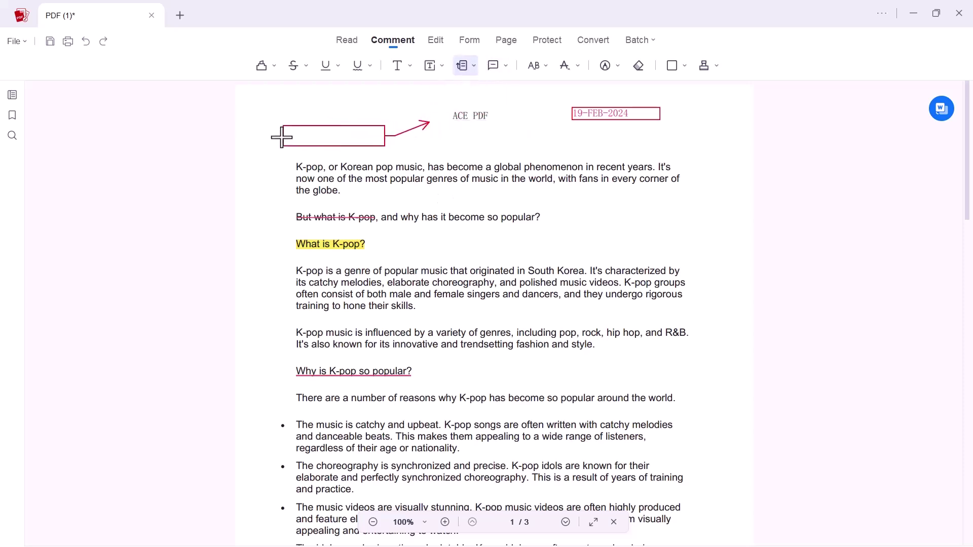
click(300, 139)
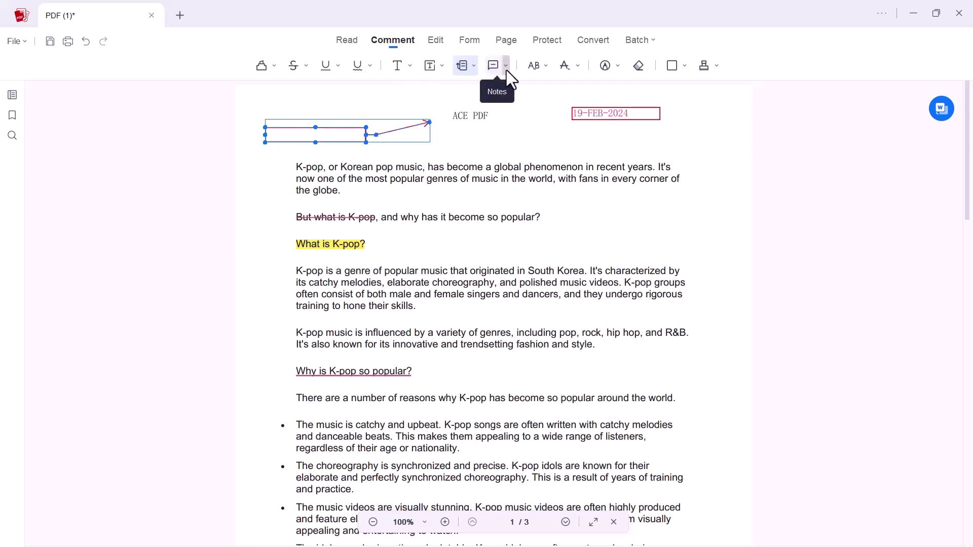
Step: Attach a blank sticky note to the second line
click(494, 66)
click(582, 214)
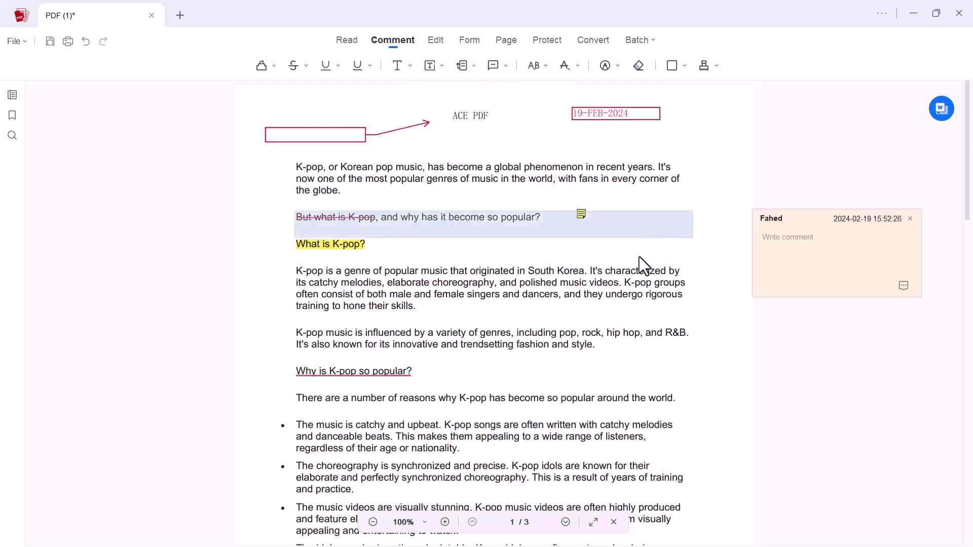
click(789, 248)
click(736, 230)
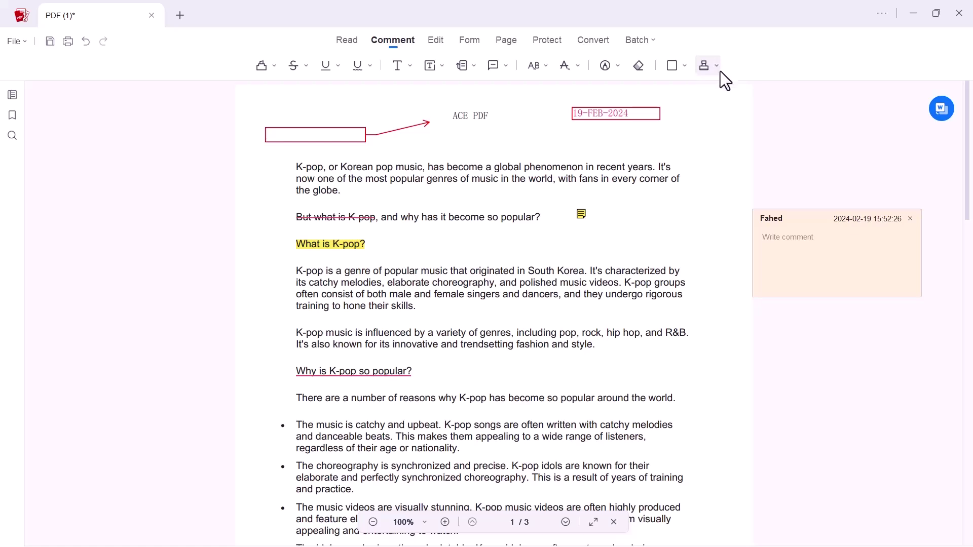
Step: Pick the APPROVED template from the stamp list
click(705, 67)
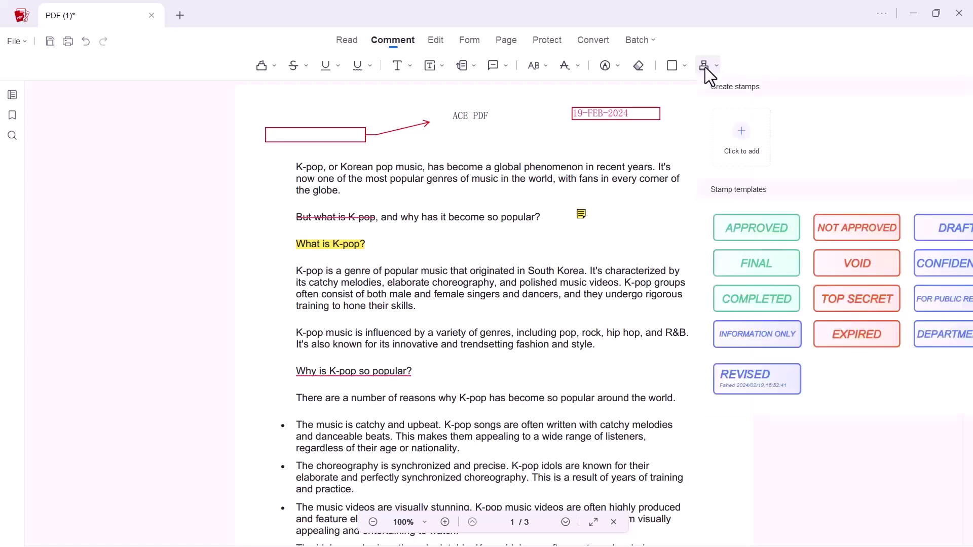
click(755, 226)
scroll(560, 234, down, 5)
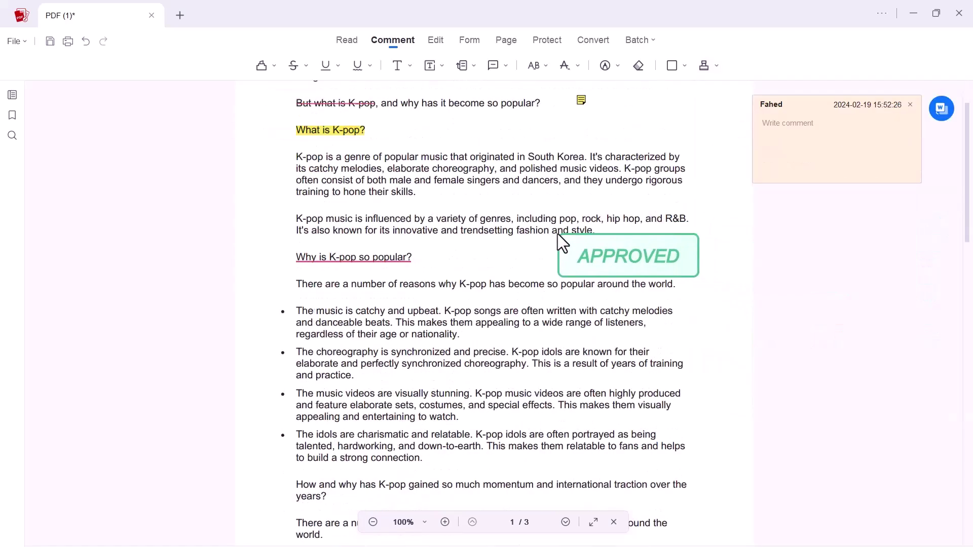
scroll(557, 235, down, 5)
scroll(557, 241, up, 2)
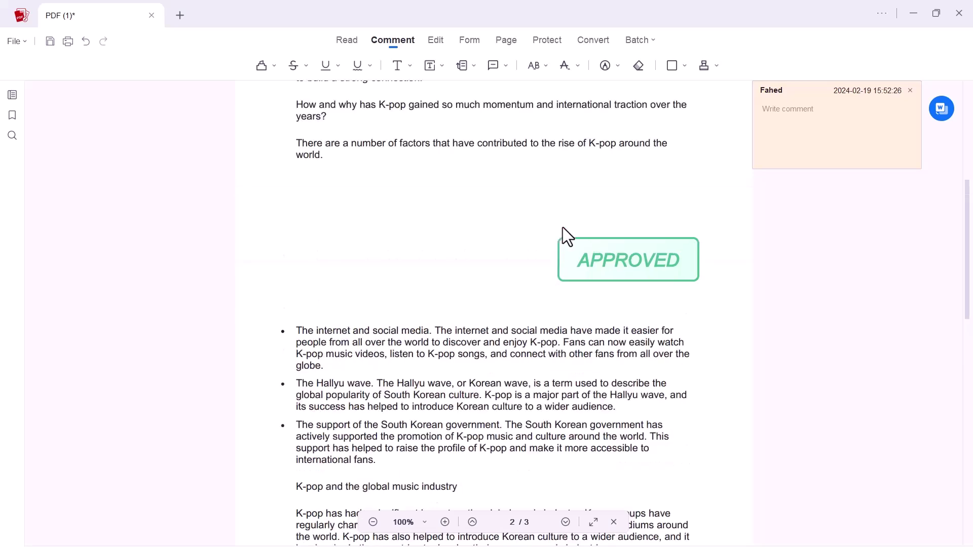
Step: Drop the APPROVED stamp on page 2 and limit Edit All editing to text
click(571, 187)
scroll(540, 254, up, 5)
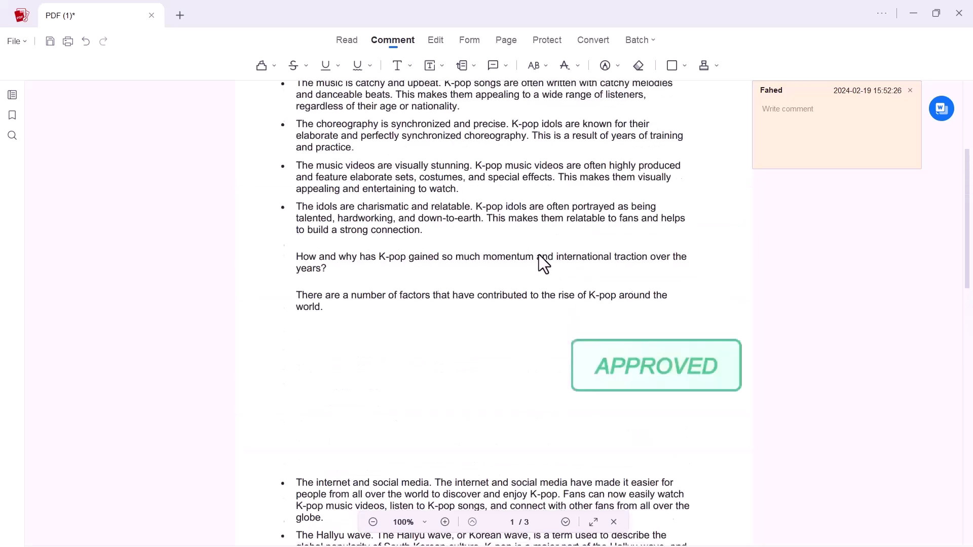
scroll(539, 255, up, 5)
click(439, 40)
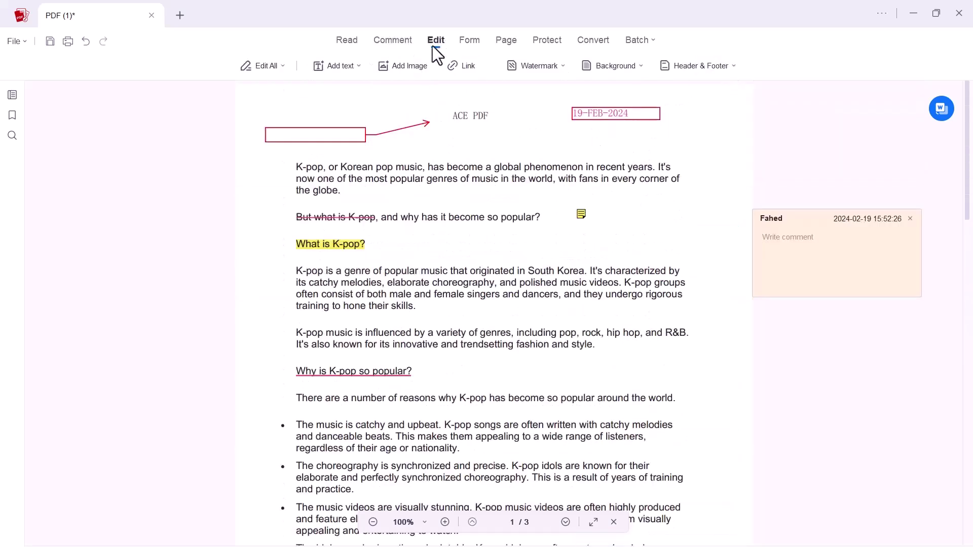
click(260, 67)
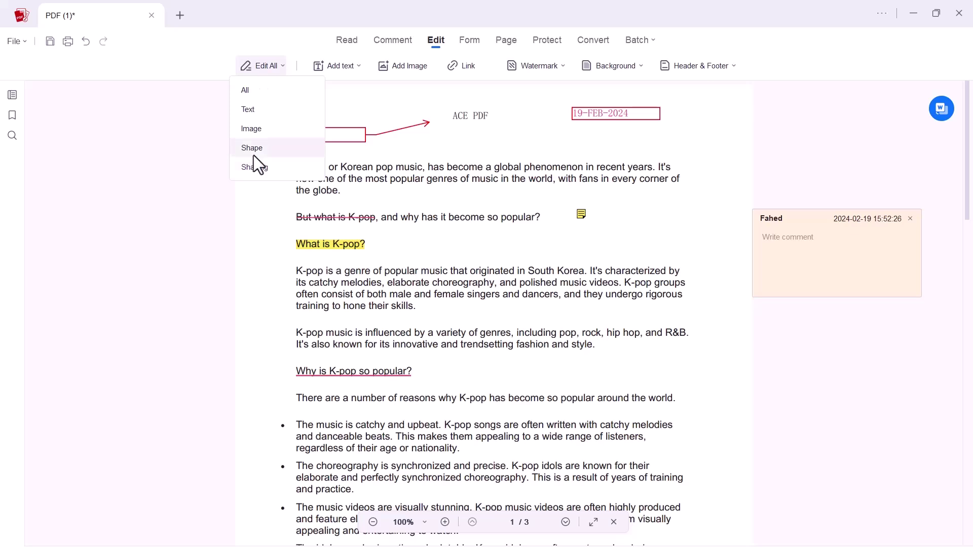
click(248, 109)
Step: Replace 'of the globe' in the opening paragraph with a new line 'Hi How are you'
click(312, 169)
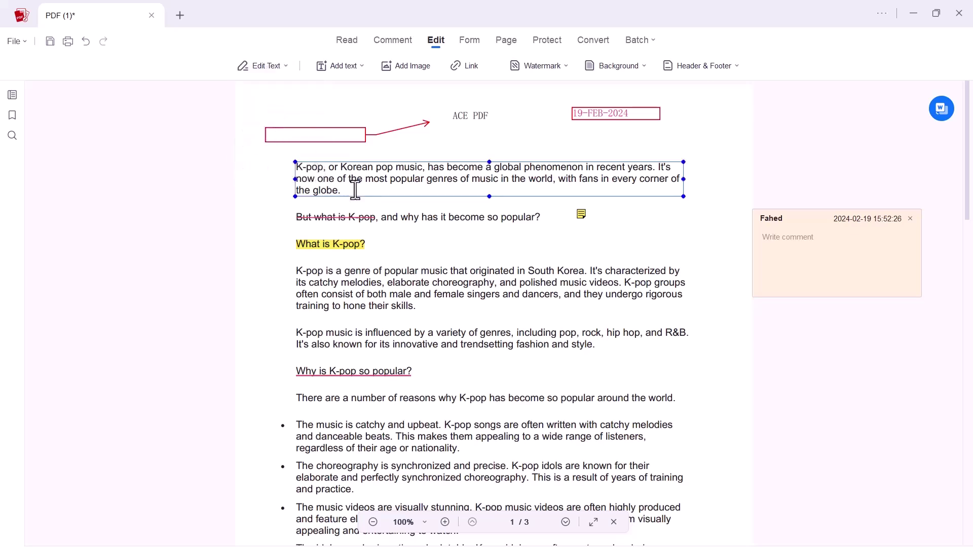
key(BackSpace)
key(BackSpace)
key(BackSpace)
key(Return)
text(Hi How are you)
click(377, 221)
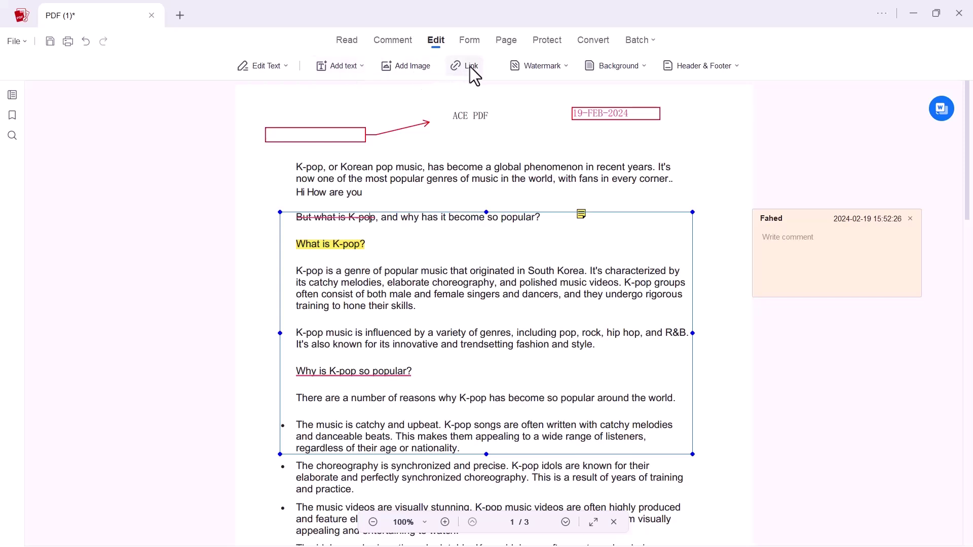
click(533, 67)
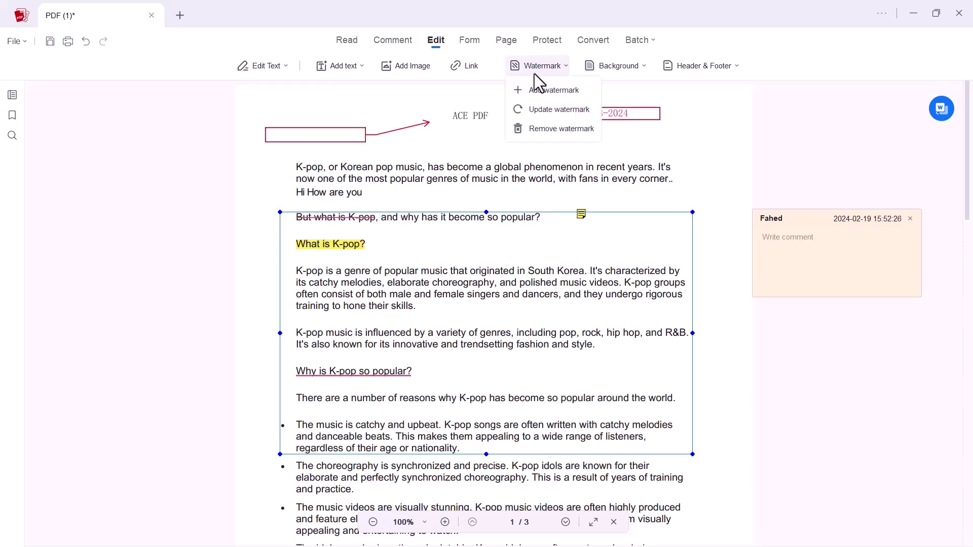
click(543, 89)
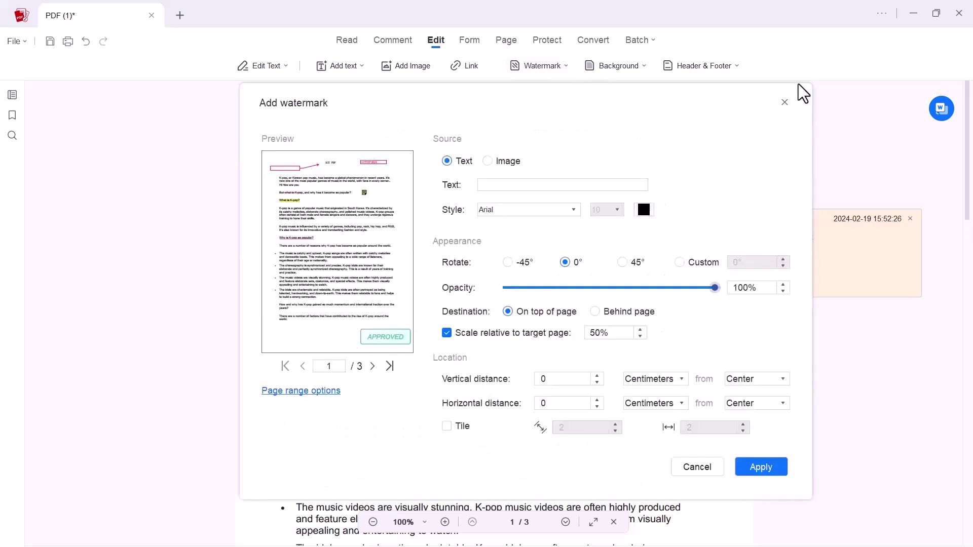
click(488, 160)
click(784, 102)
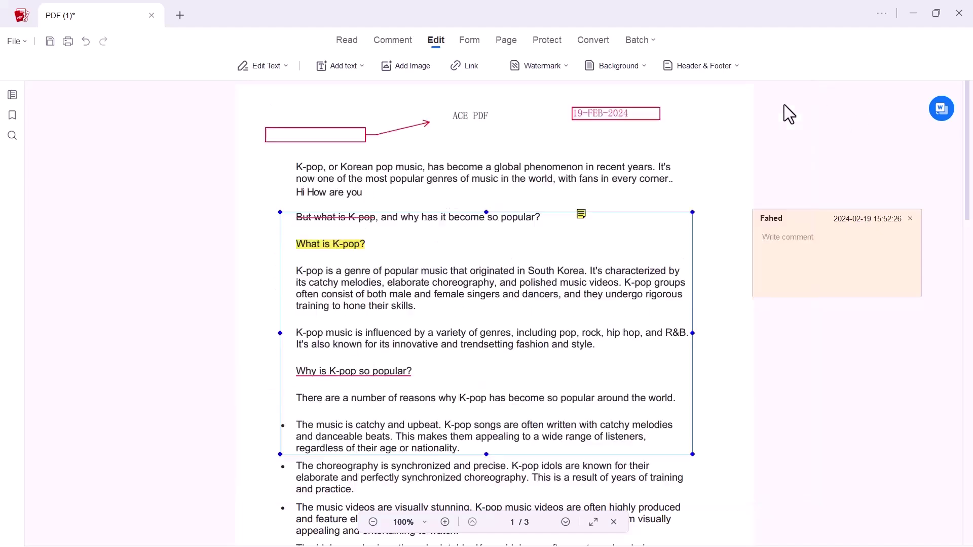
click(568, 67)
click(625, 68)
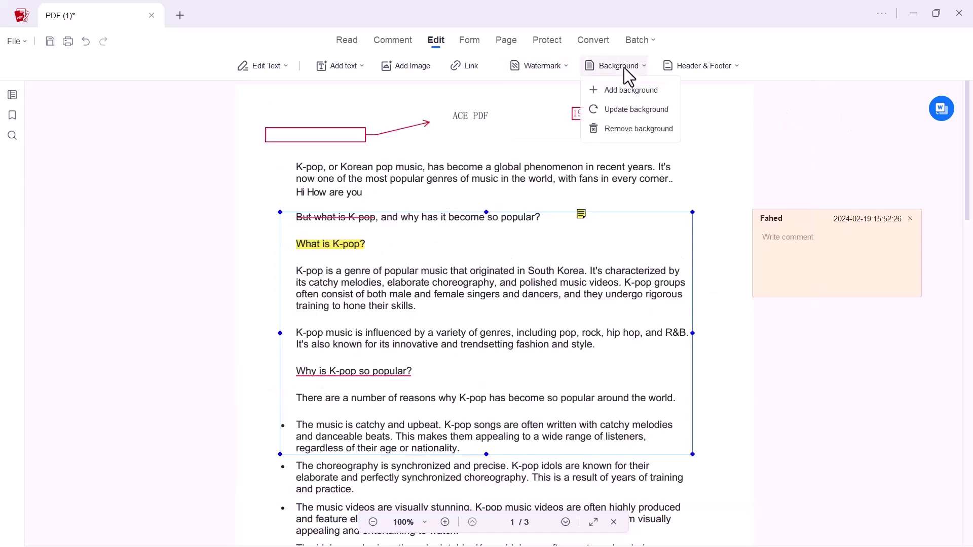
Step: Add a check box form field beside 'What is K-pop?', then choose the Signature field tool
click(469, 42)
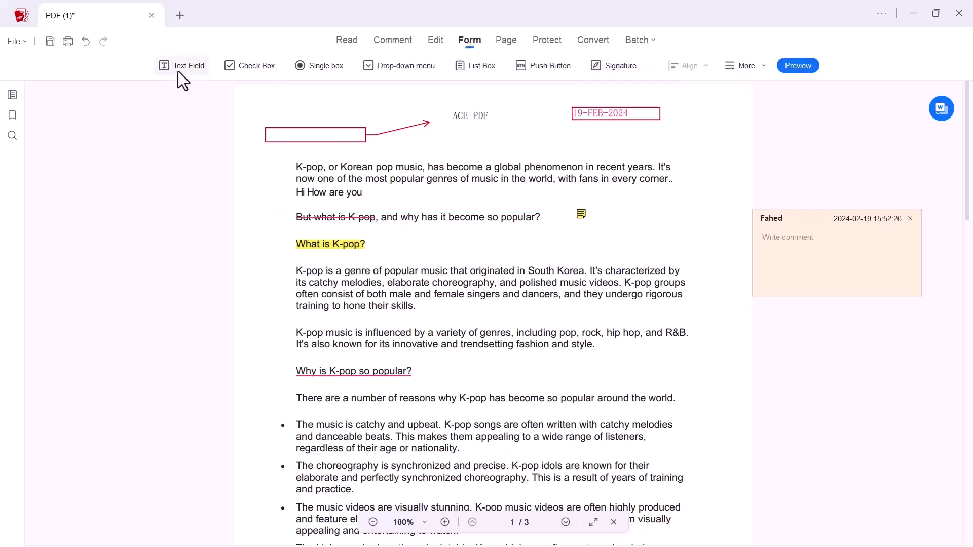
click(256, 65)
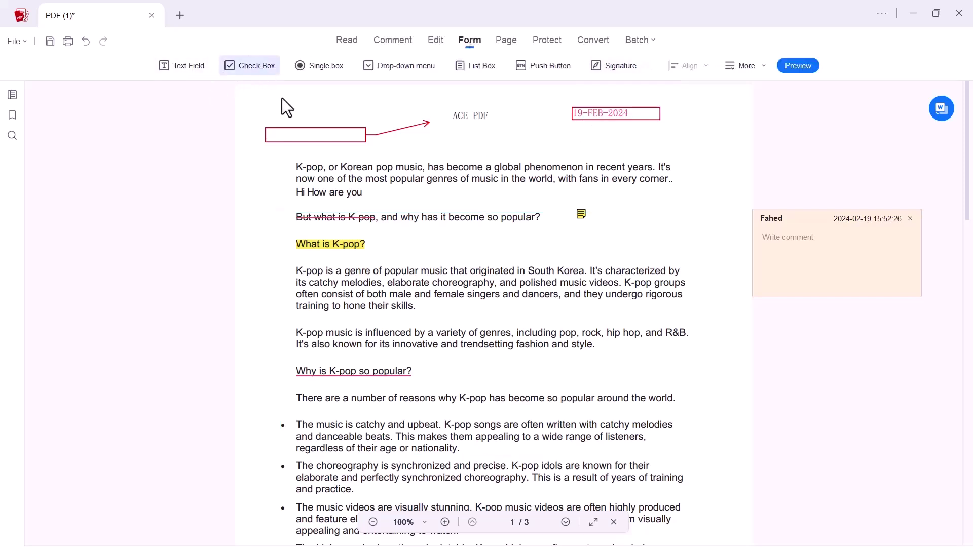
drag(382, 243, 440, 252)
click(576, 255)
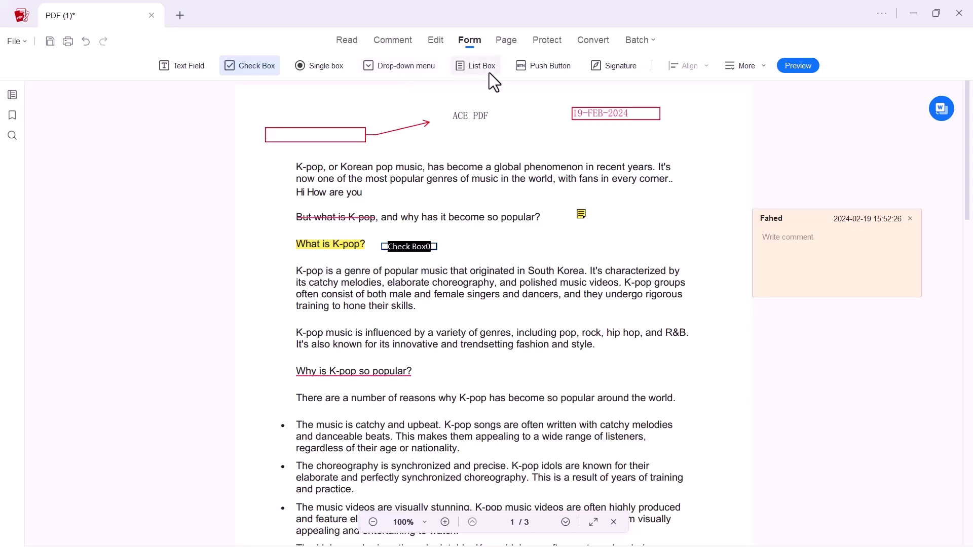
click(609, 69)
scroll(612, 197, down, 8)
scroll(612, 196, down, 3)
drag(304, 302, 397, 333)
text(TEDD)
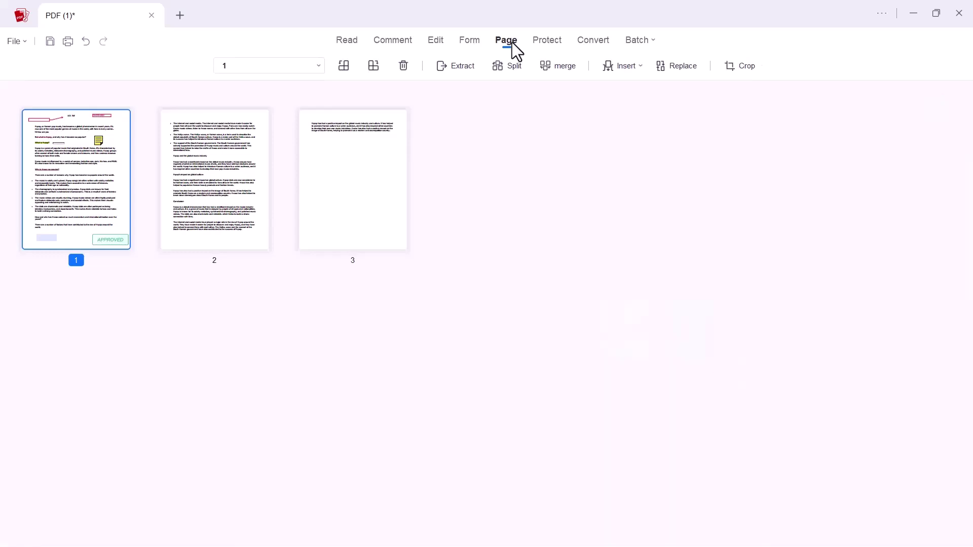
Step: Bring up the Protect tab's security and signing tools on page one
click(547, 40)
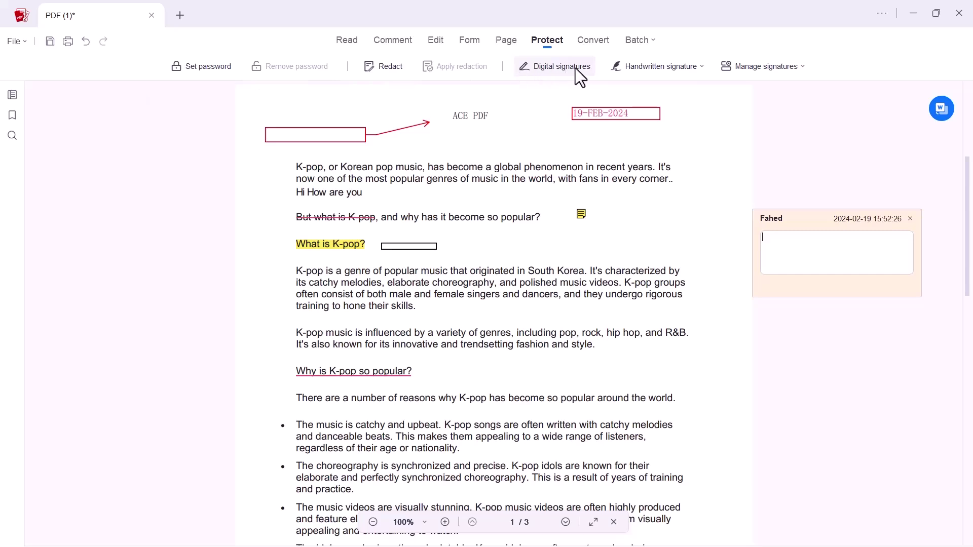
Step: Draw a new three-stroke handwritten signature, save it, and place it at page 1's bottom
click(650, 66)
click(653, 114)
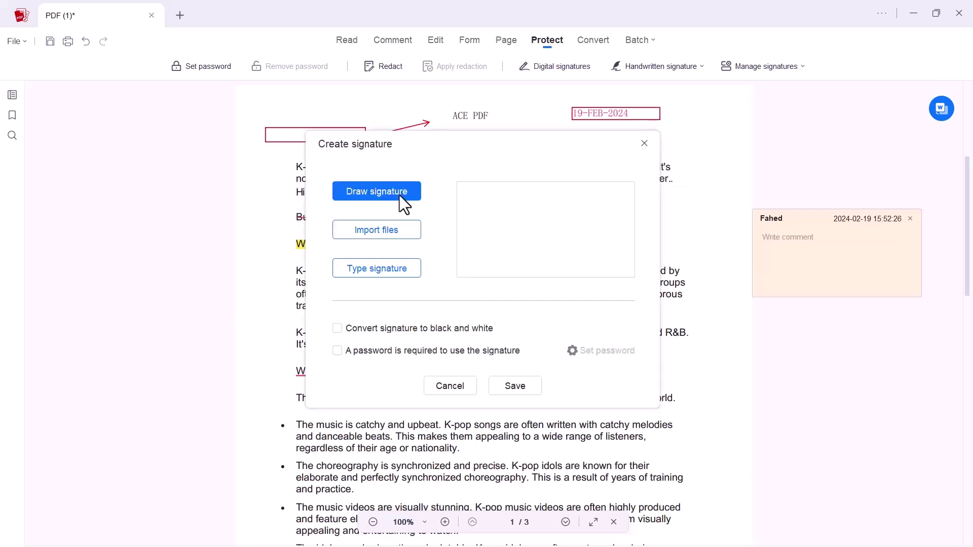
click(399, 195)
drag(348, 258, 446, 204)
mouse_move(397, 230)
mouse_down()
mouse_move(412, 289)
mouse_move(444, 299)
mouse_up()
drag(422, 221, 457, 297)
click(542, 370)
click(514, 385)
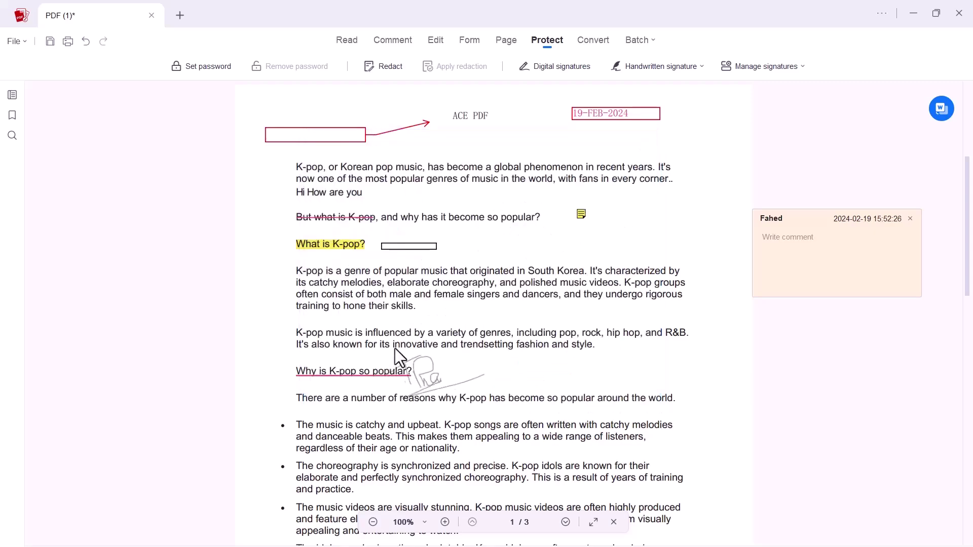
scroll(395, 348, down, 4)
scroll(398, 352, down, 4)
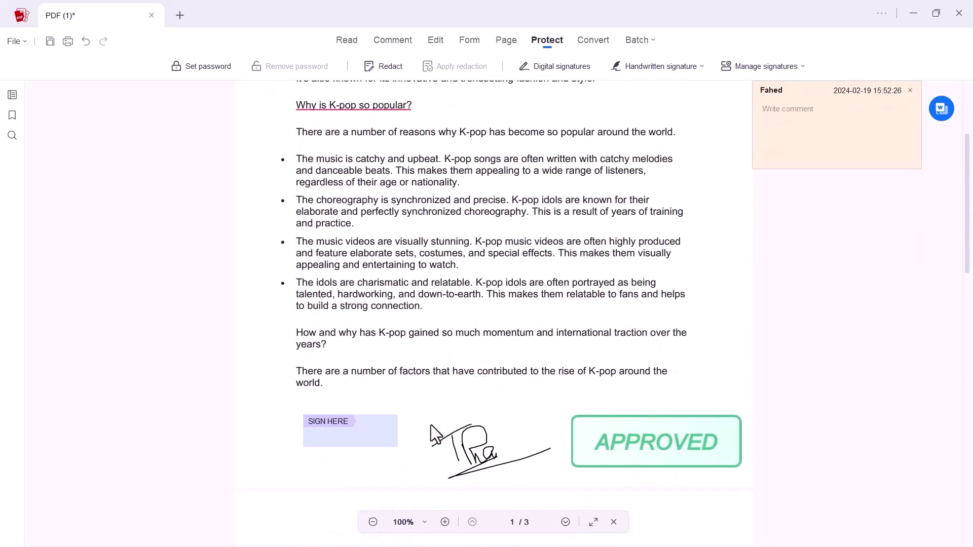
scroll(233, 327, up, 5)
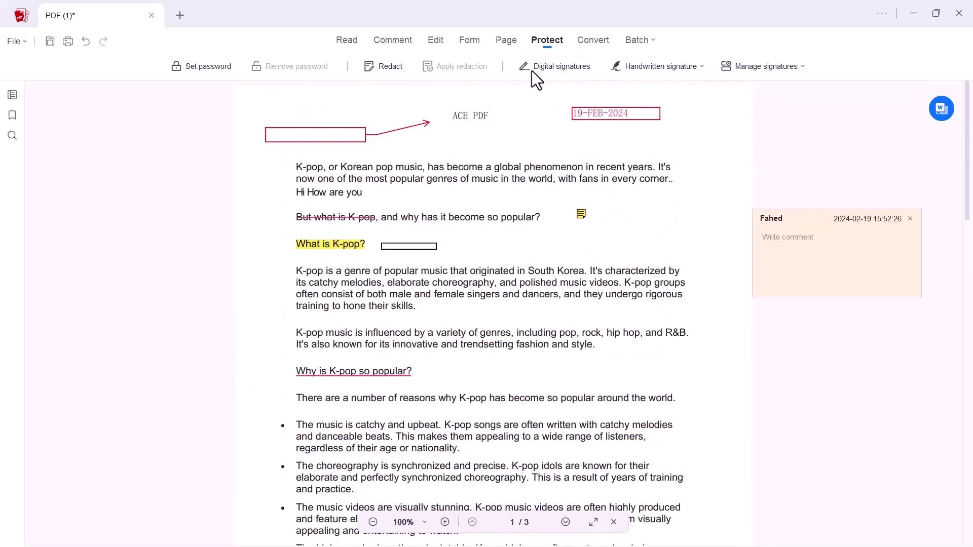
Step: Save PDF (1).pdf and queue it for conversion to Word (.docx)
click(593, 40)
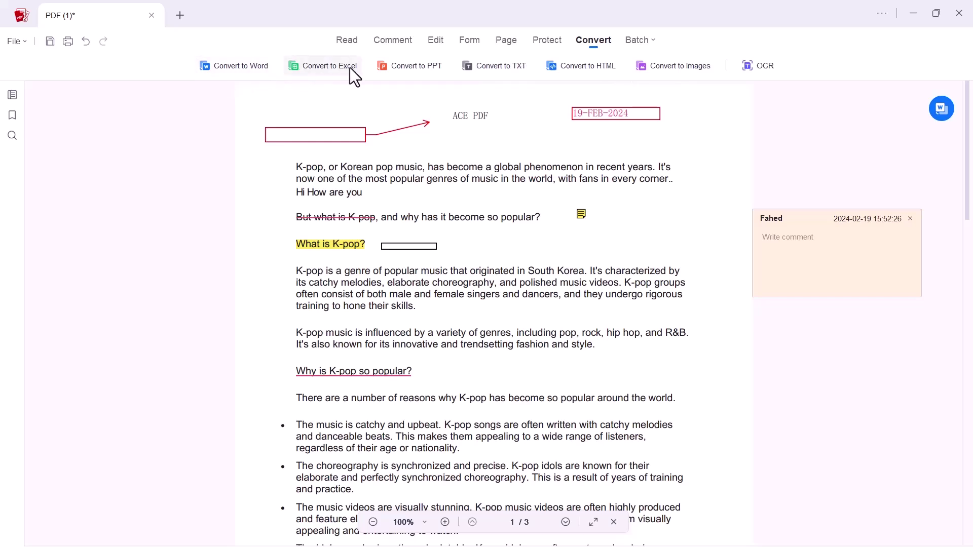
click(242, 71)
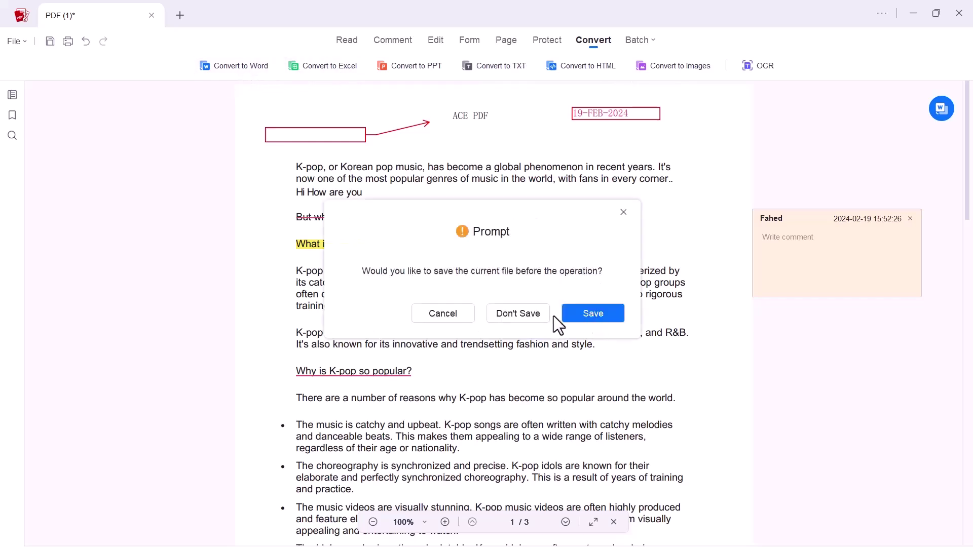
click(589, 310)
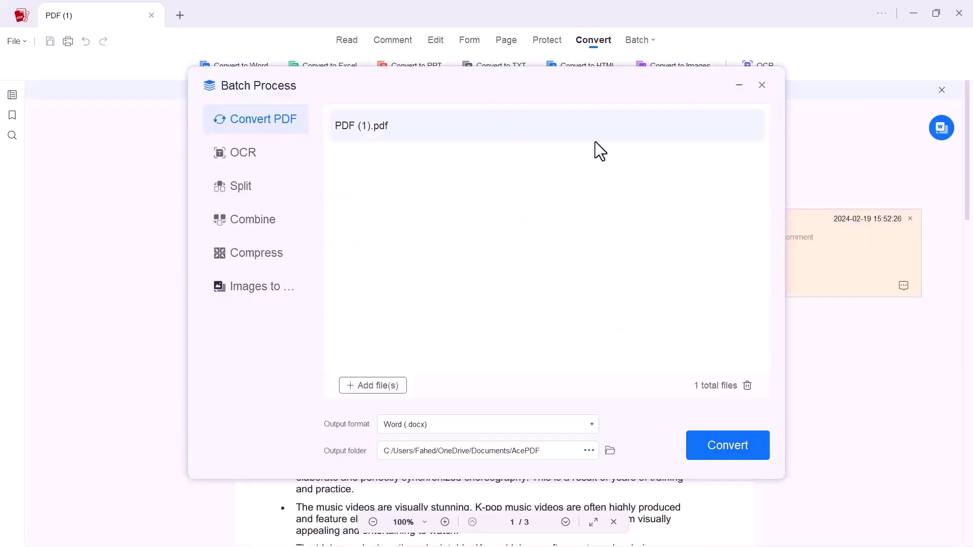
Step: Start the Batch Process conversion of PDF (1).pdf to Word
click(712, 446)
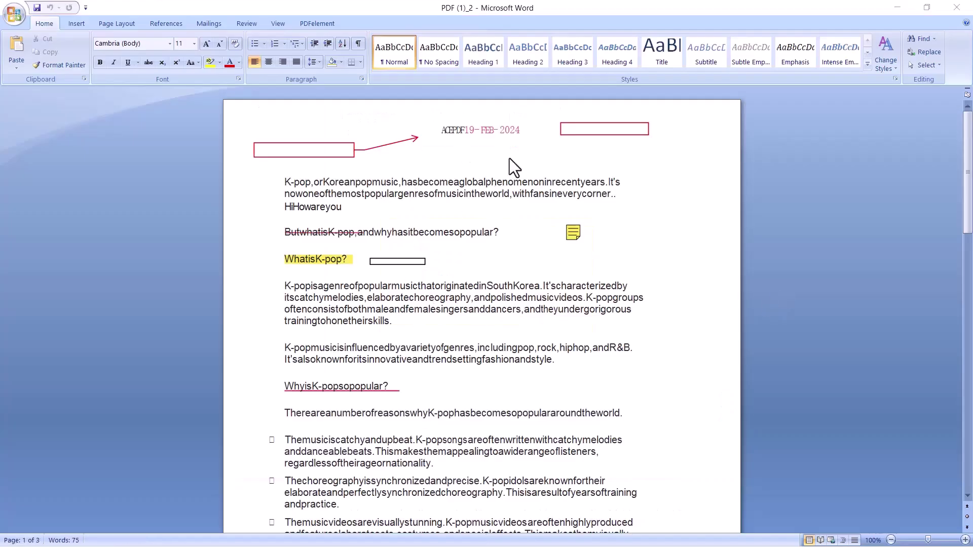
scroll(388, 251, down, 1)
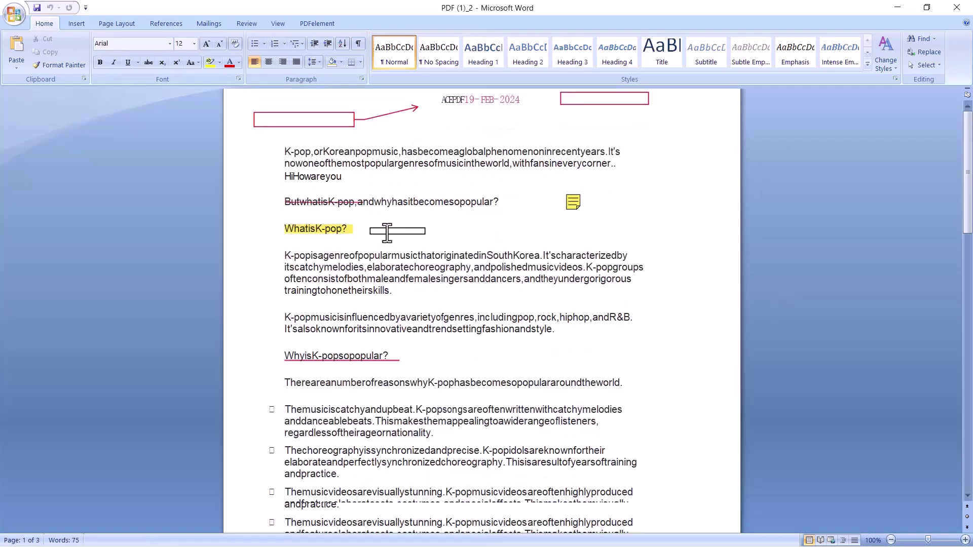
scroll(390, 398, down, 3)
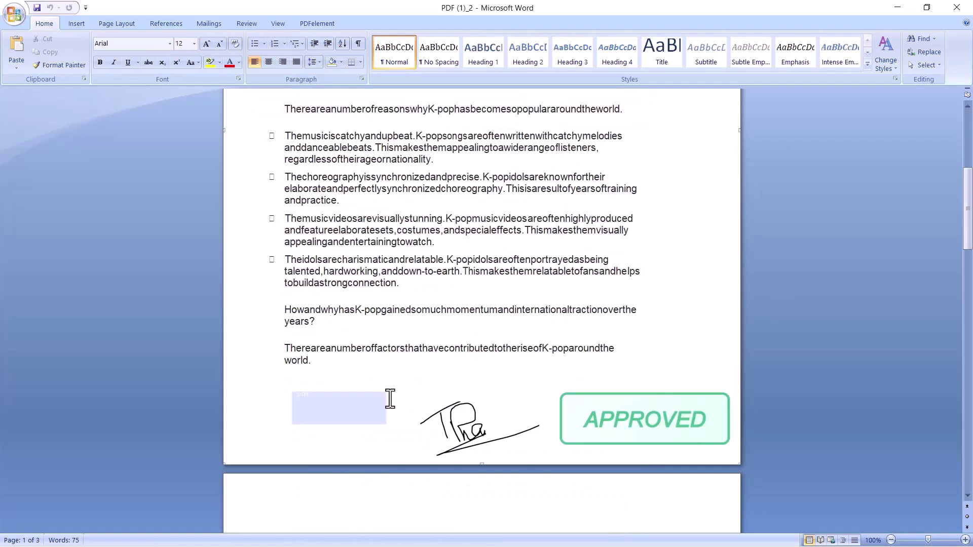
scroll(389, 398, up, 2)
scroll(304, 251, up, 5)
scroll(304, 251, up, 3)
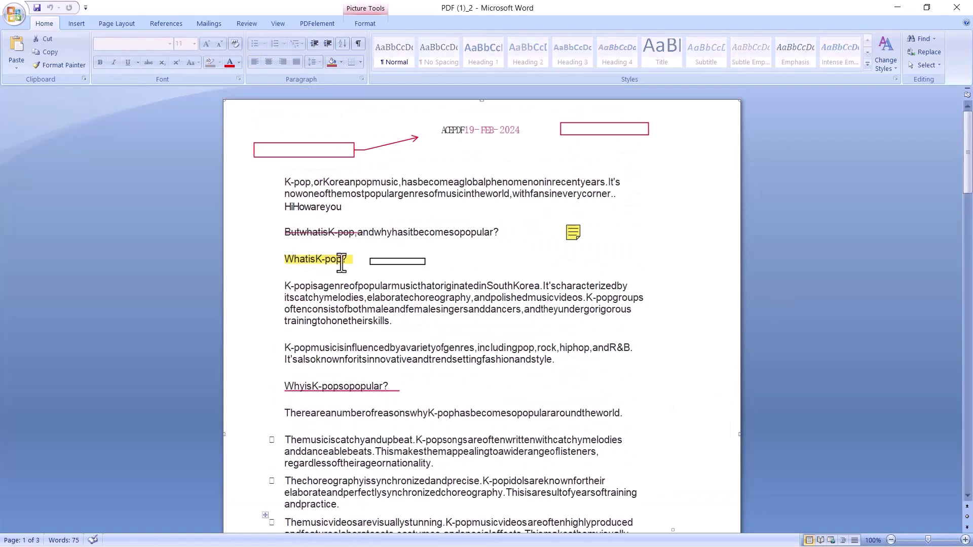
Step: Delete the 'K-pop is a genre…' paragraph under 'What is K-pop?' in Word
drag(391, 320, 296, 288)
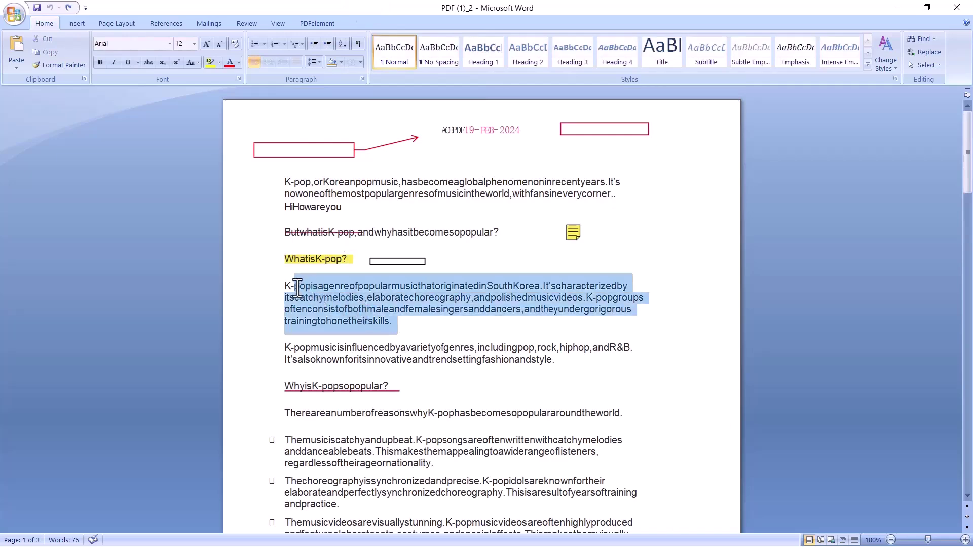
key(Delete)
key(Delete)
key(Delete)
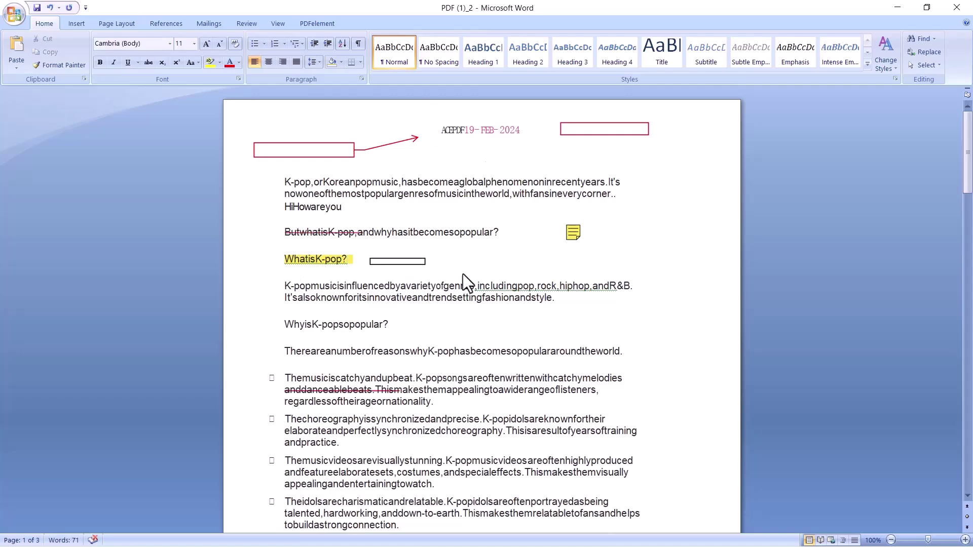
Step: Minimise Word, close the output folder, and return to AcePDF's home page
click(898, 8)
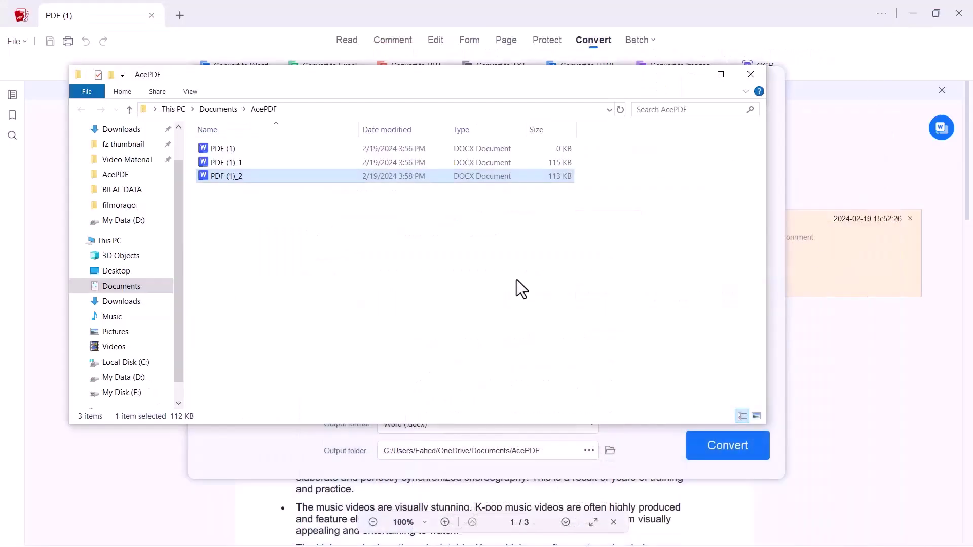
click(753, 71)
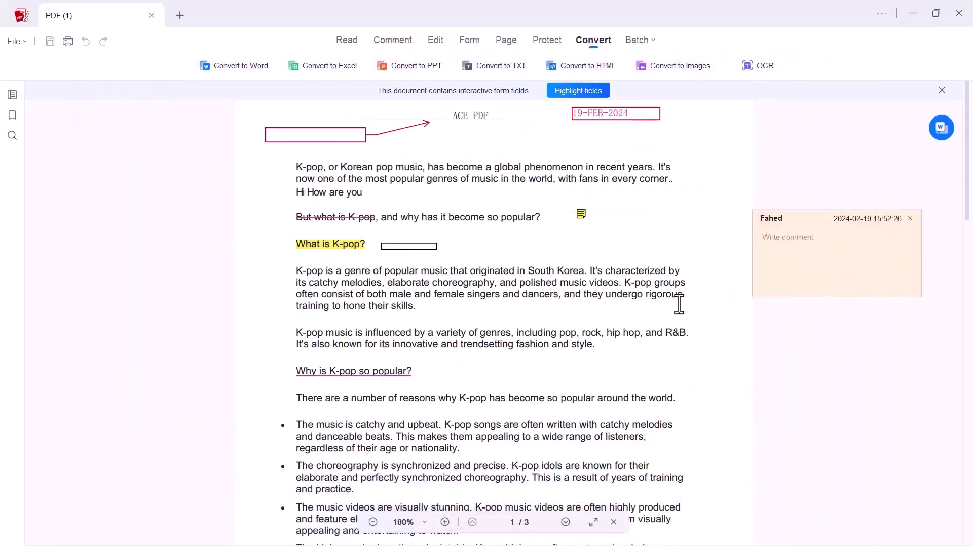
click(20, 15)
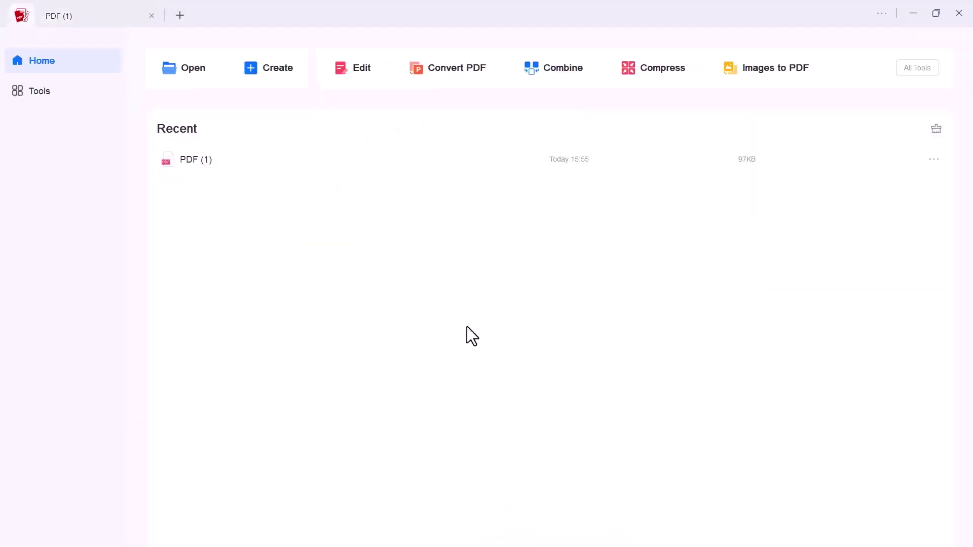